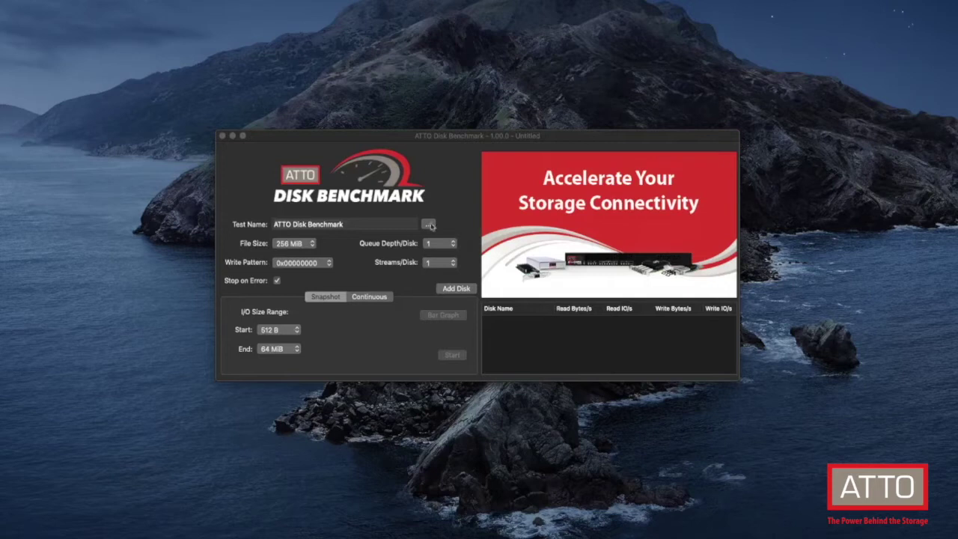
# - Examine the test name field and the available file size and write pattern choices, leaving all settings as they are
pyautogui.click(394, 224)
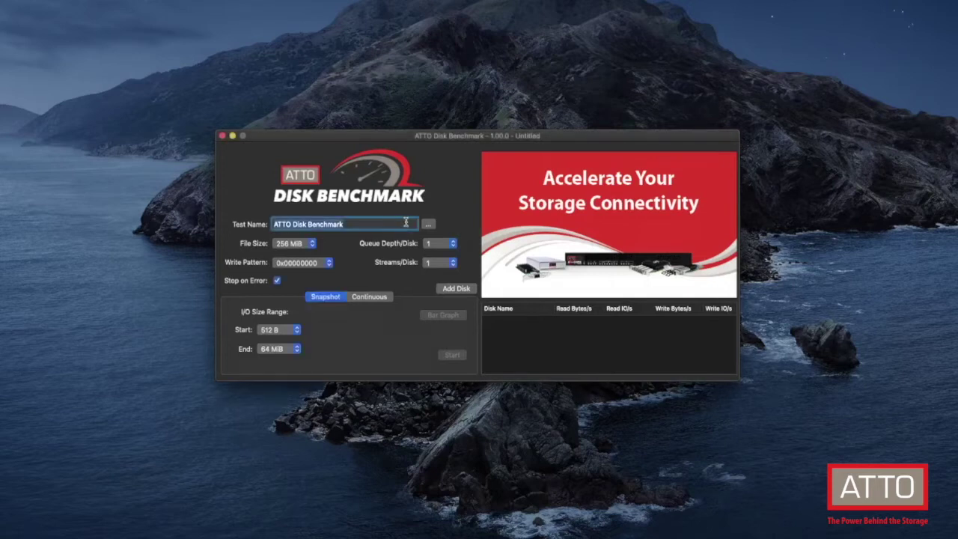
pyautogui.click(406, 223)
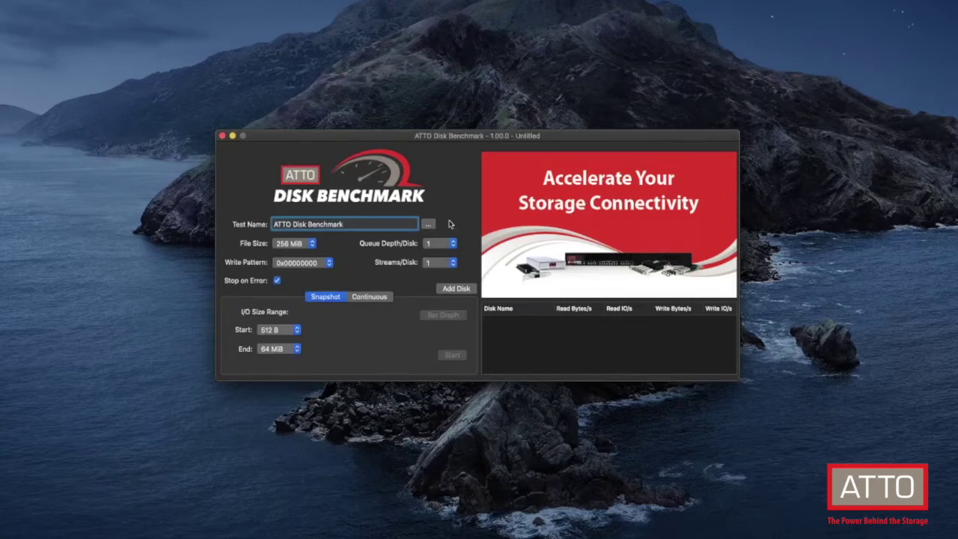
pyautogui.click(313, 247)
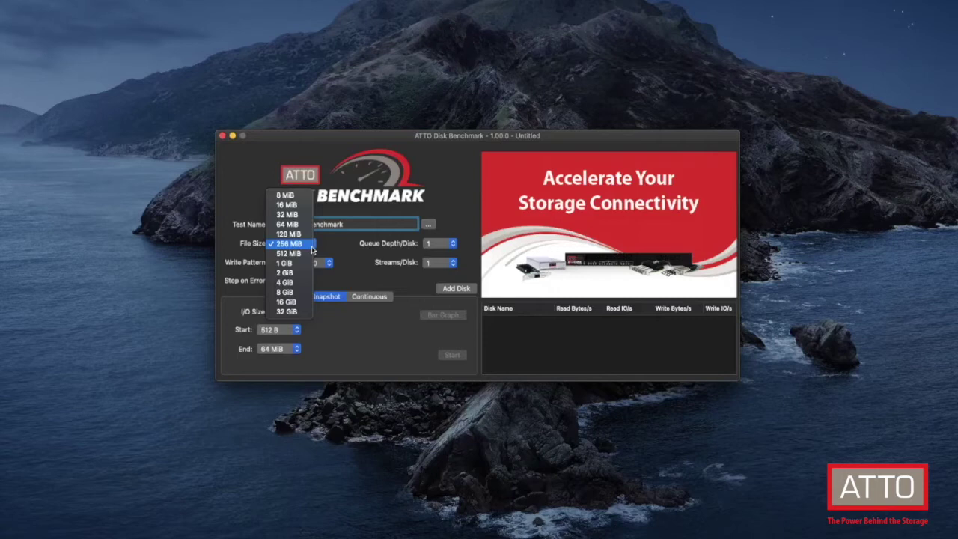
pyautogui.click(312, 245)
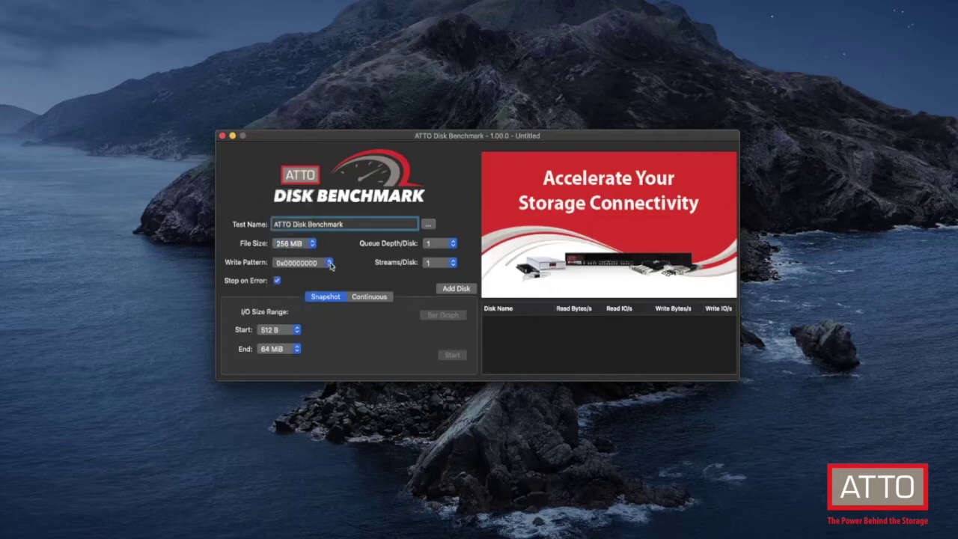
pyautogui.click(330, 263)
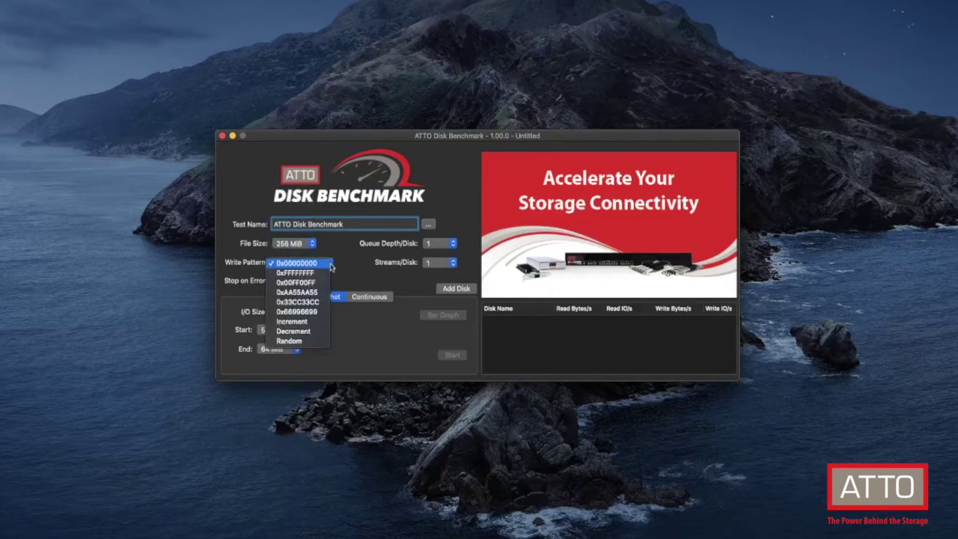
pyautogui.click(341, 266)
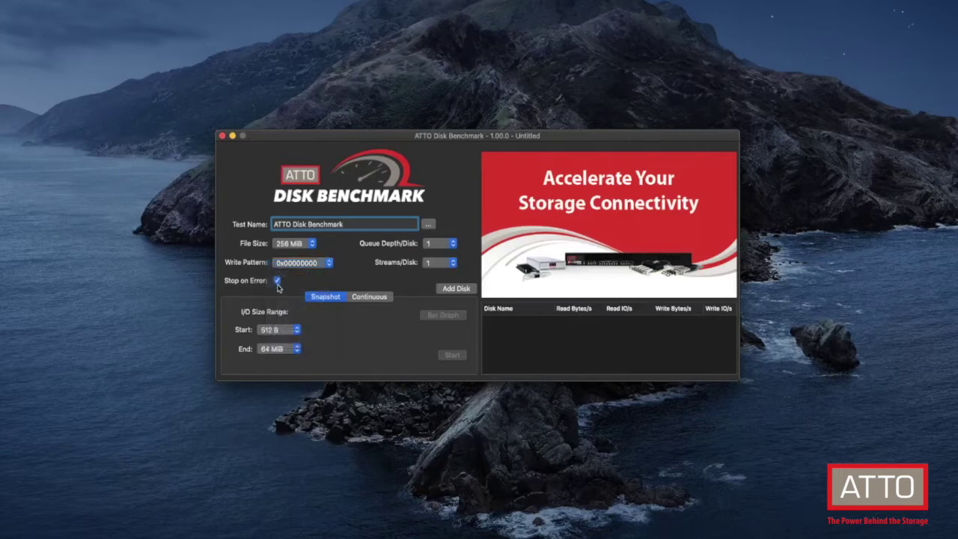
# - Try out the Stop on Error toggle and look through the queue depth and streams per disk choices
pyautogui.click(277, 282)
pyautogui.click(277, 283)
pyautogui.click(453, 245)
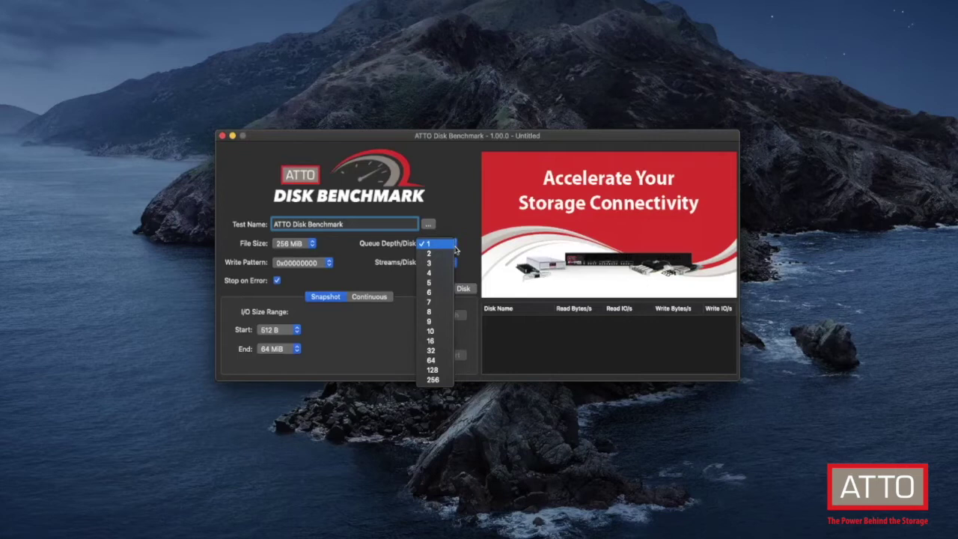
pyautogui.click(455, 250)
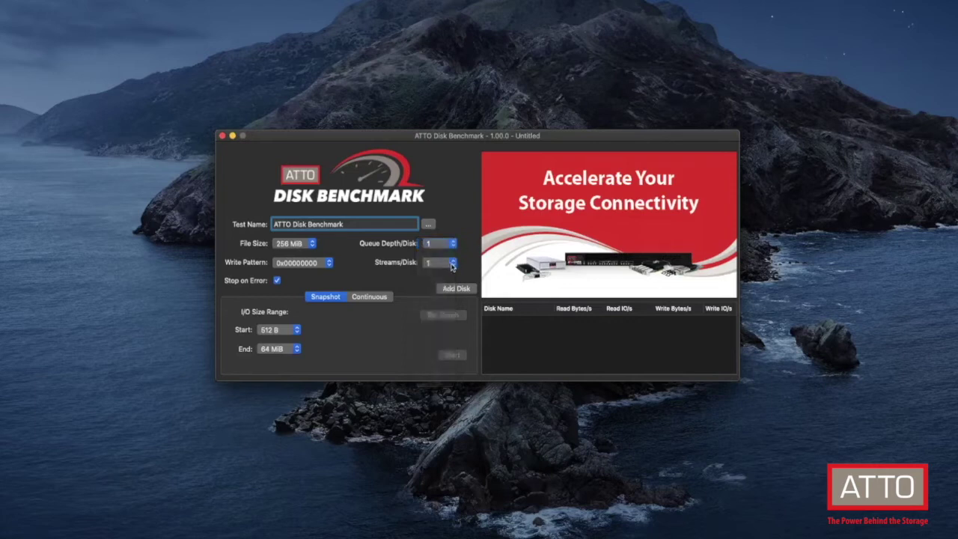
pyautogui.click(452, 266)
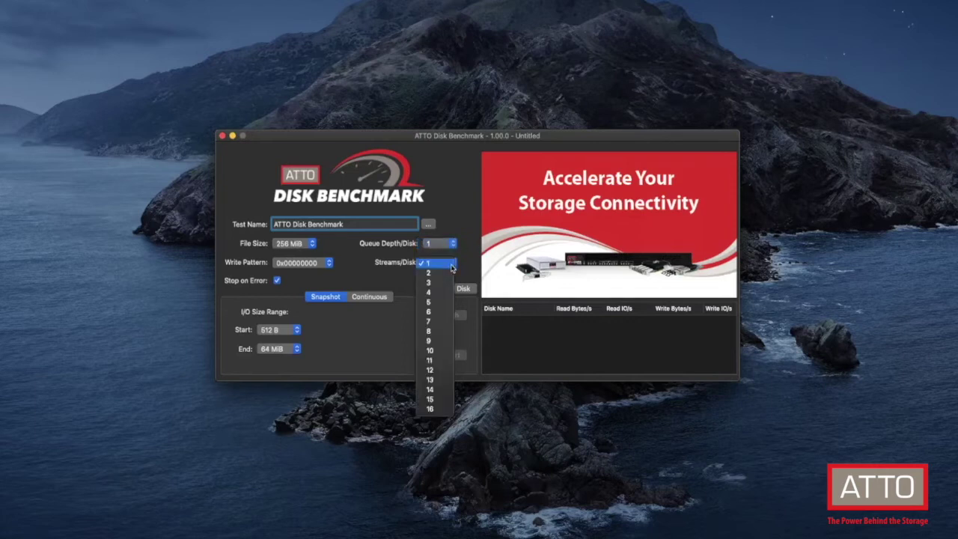
pyautogui.click(405, 282)
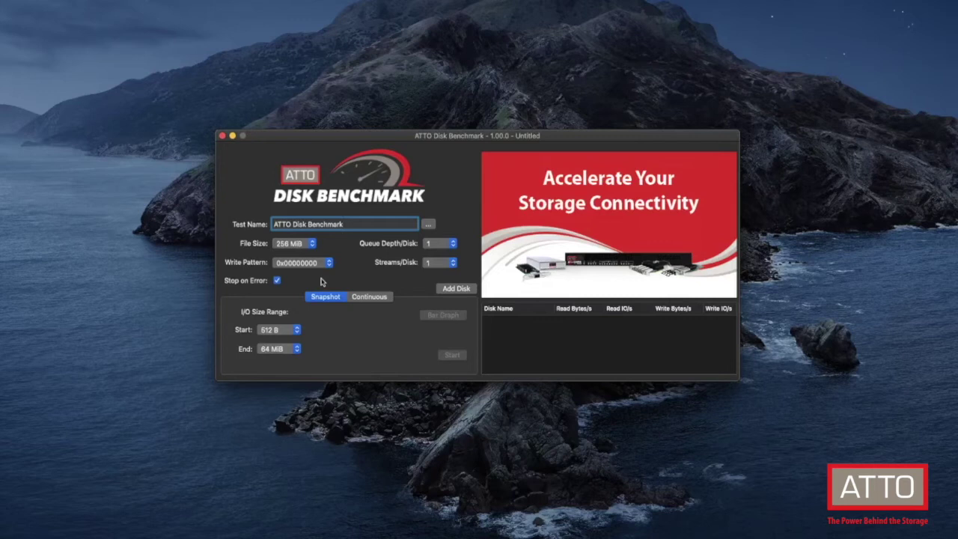
# - Show the continuous test settings, add the VOLUME disk to the test and remove it from the disk list
pyautogui.click(363, 299)
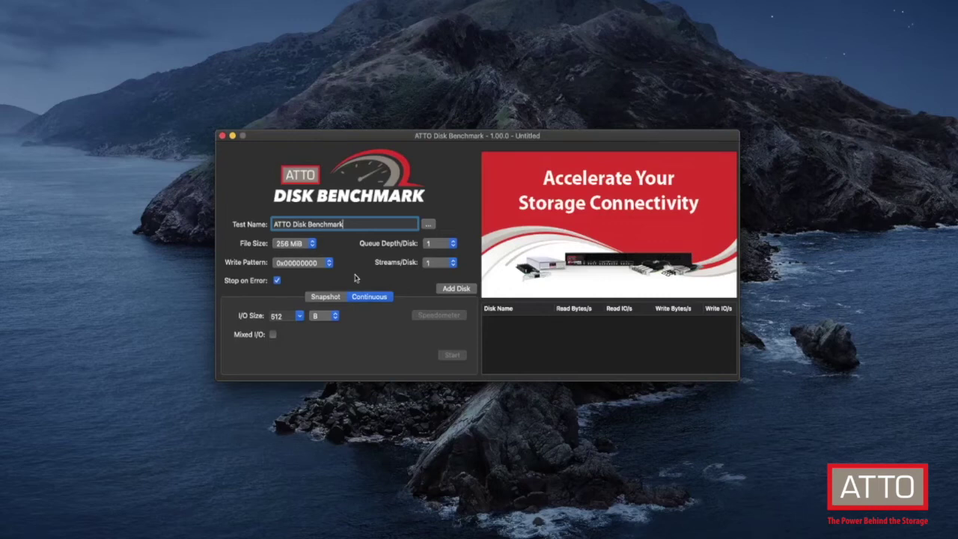
pyautogui.click(445, 292)
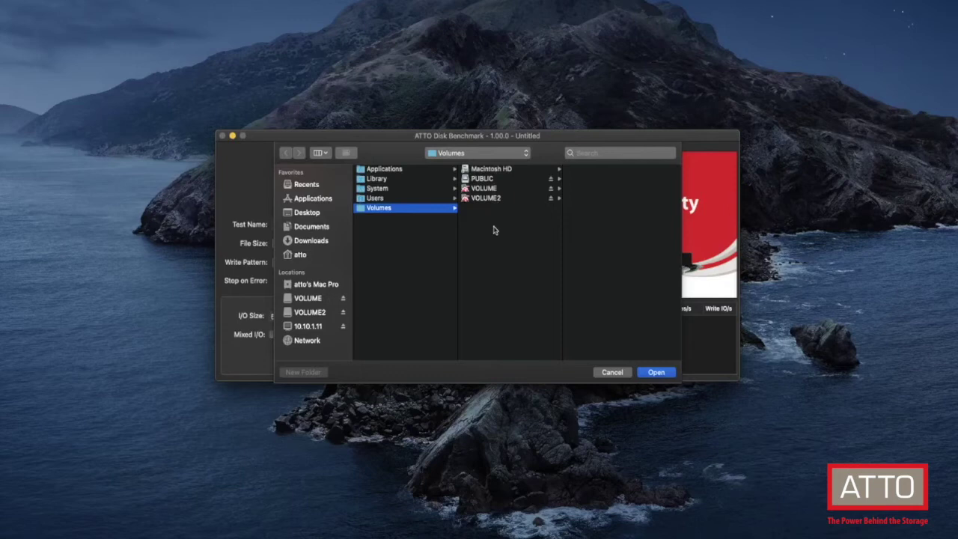
pyautogui.click(485, 188)
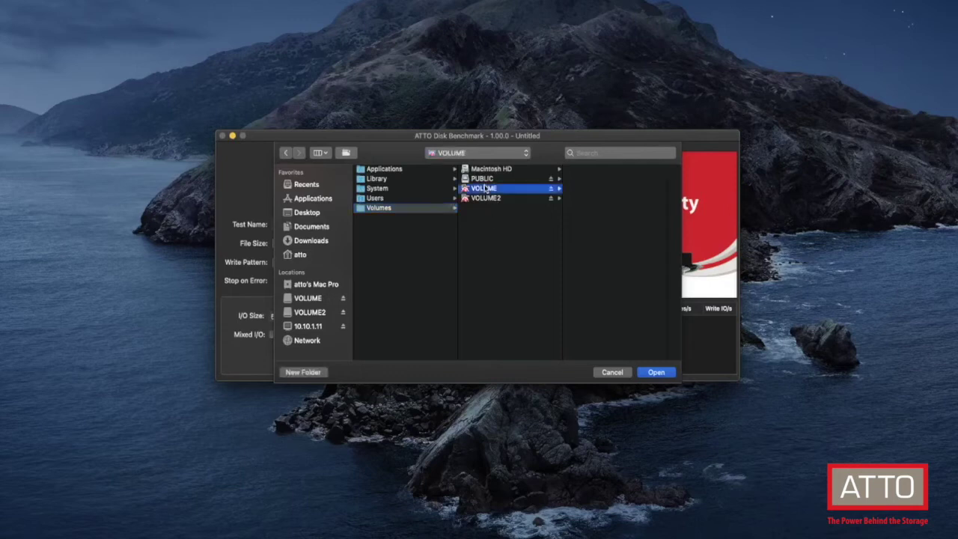
pyautogui.click(653, 372)
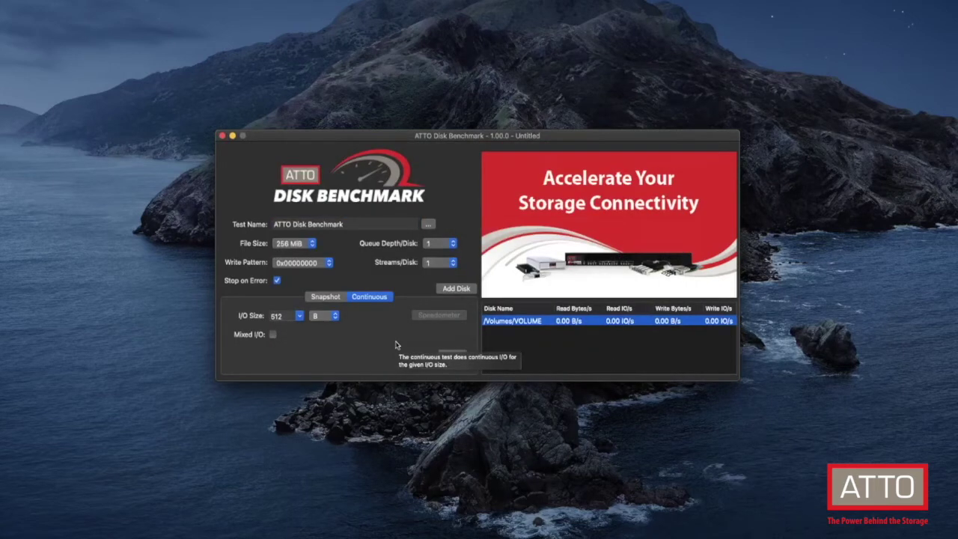
pyautogui.press('Delete')
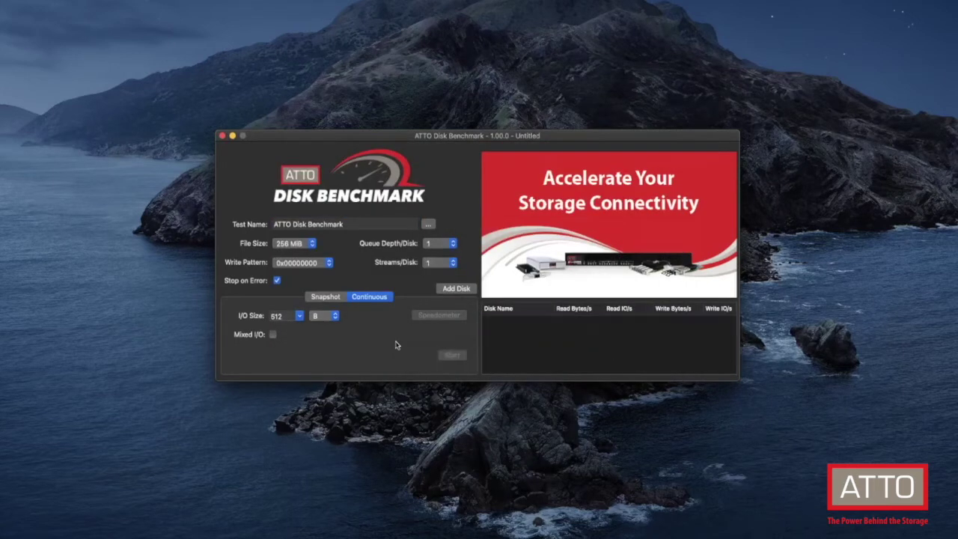
# - Add the VOLUME disk from the Volumes folder to the benchmark's disk list
pyautogui.click(445, 291)
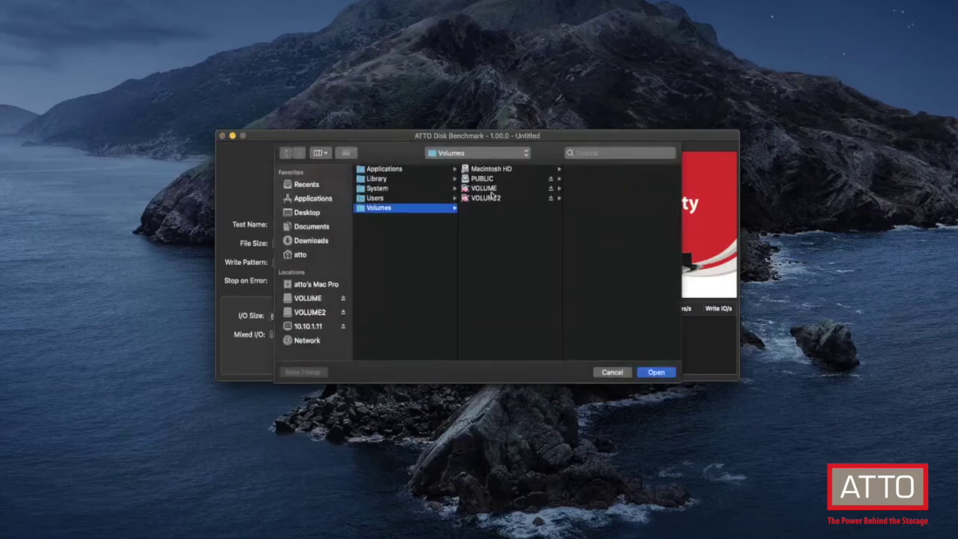
pyautogui.click(485, 189)
pyautogui.click(657, 372)
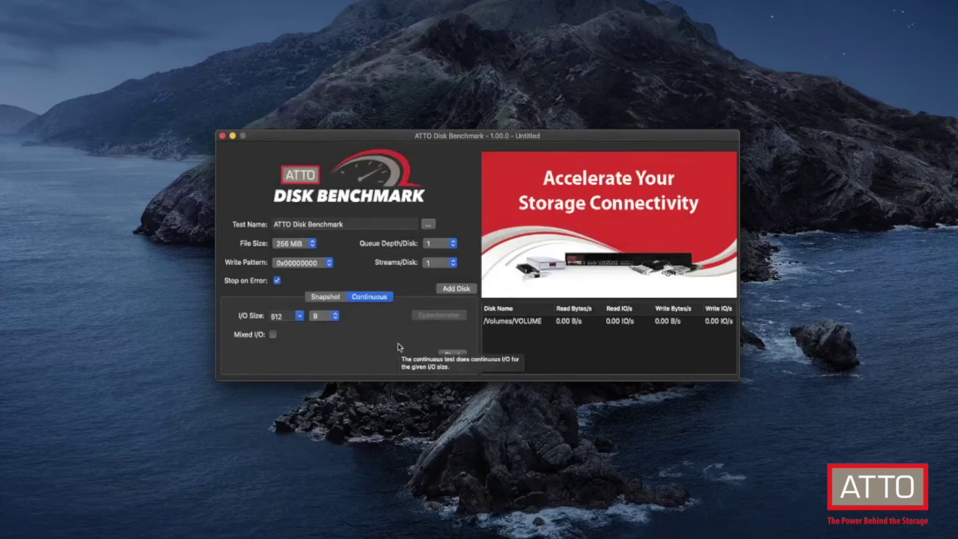
# - Switch to the snapshot test and set its I/O size range from 4 MiB to 24 MiB
pyautogui.click(333, 299)
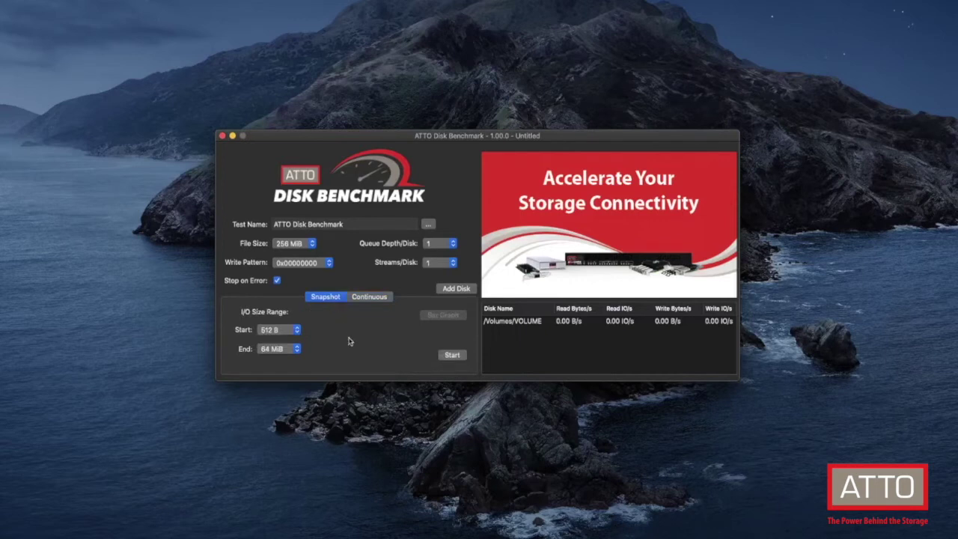
pyautogui.click(296, 330)
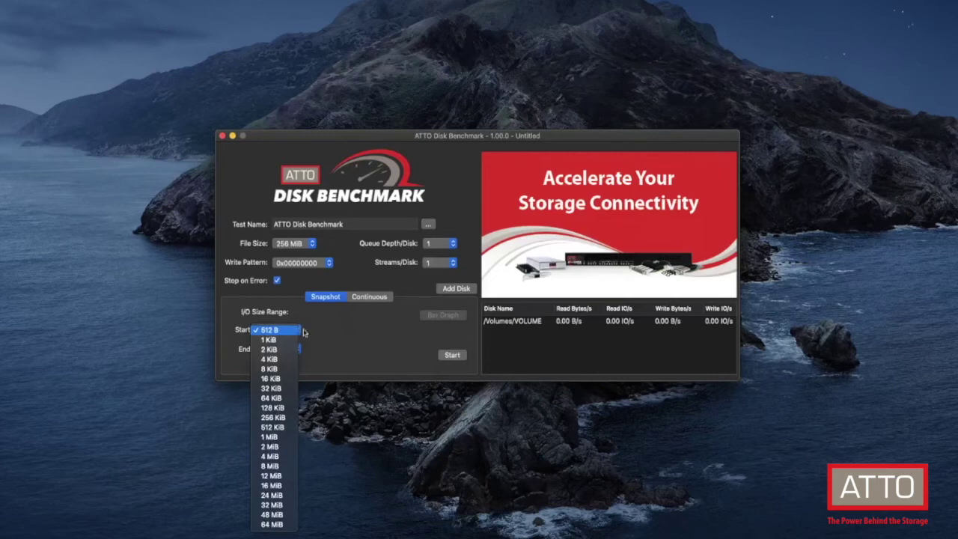
pyautogui.click(333, 336)
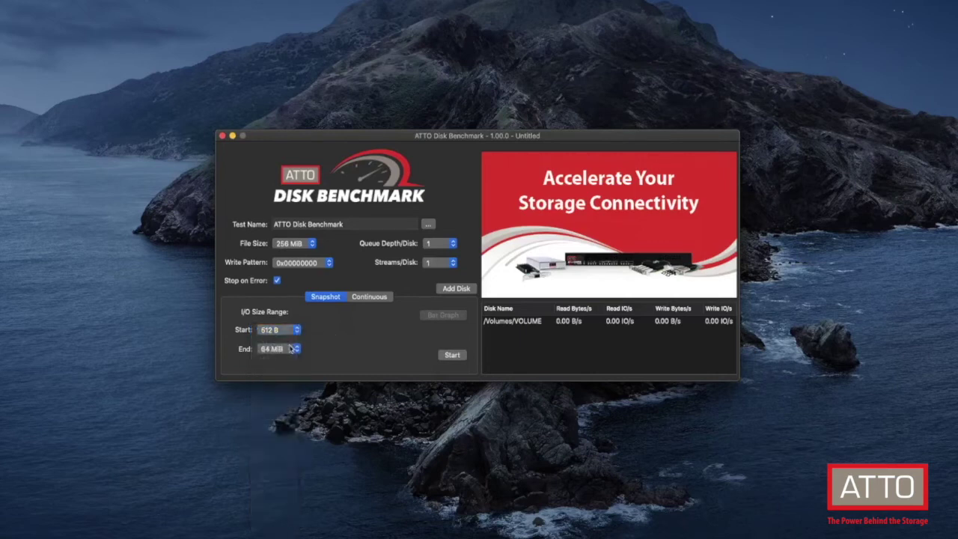
pyautogui.click(291, 349)
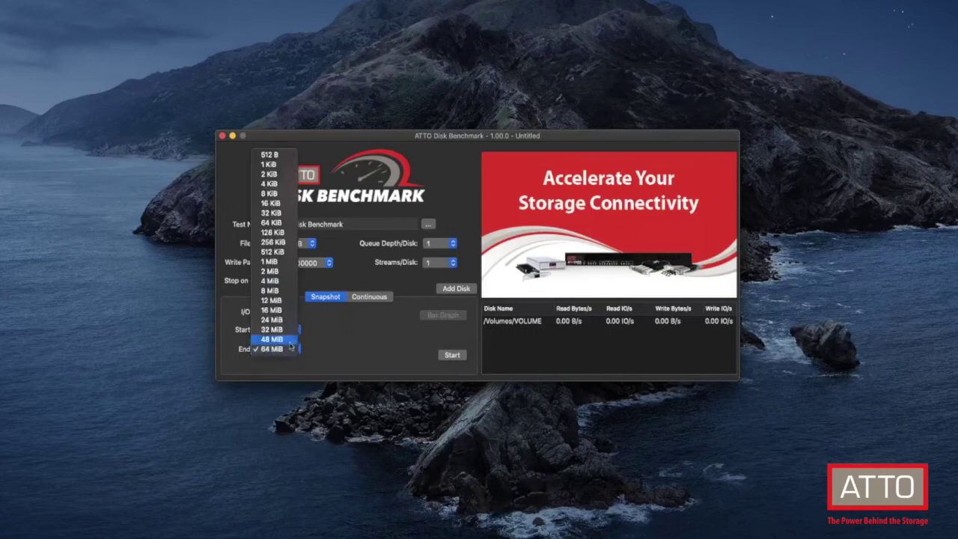
pyautogui.click(282, 320)
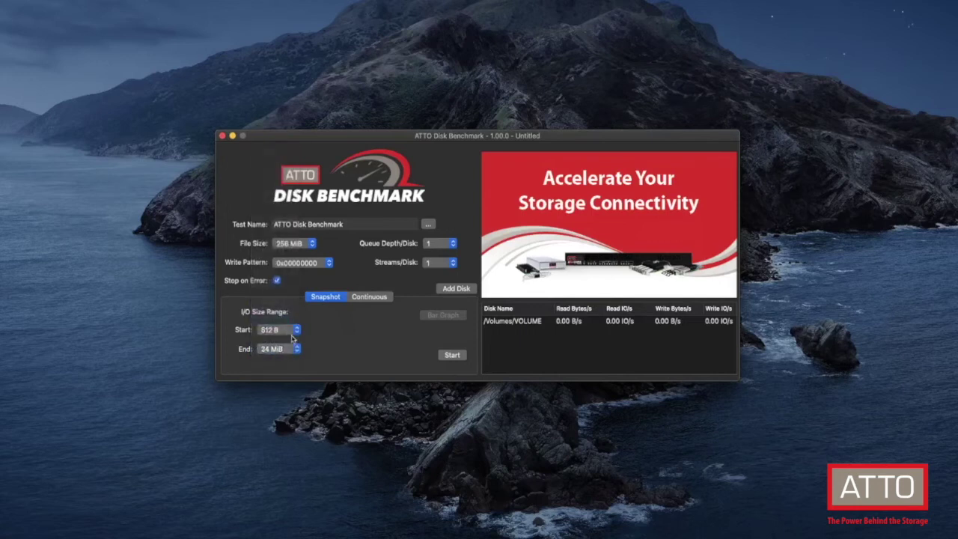
pyautogui.click(291, 330)
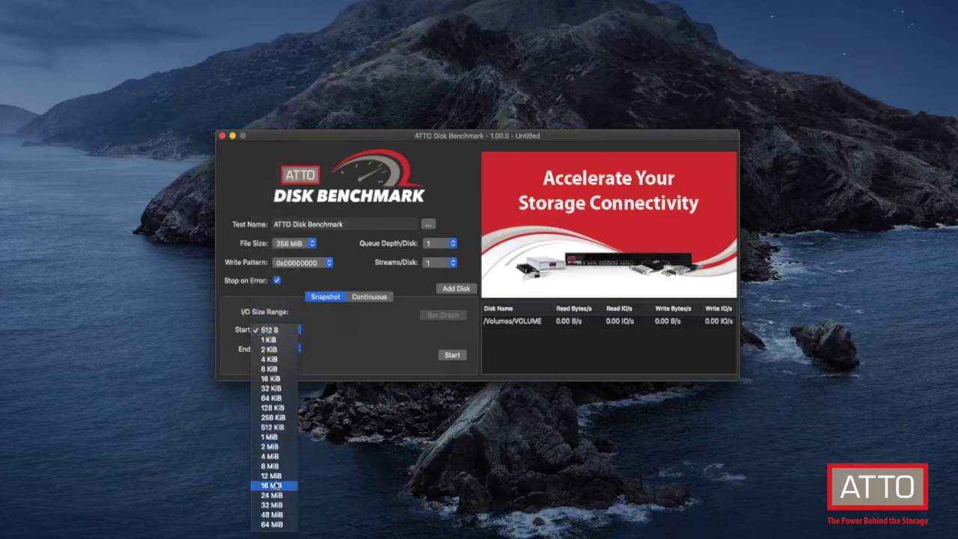
pyautogui.click(276, 456)
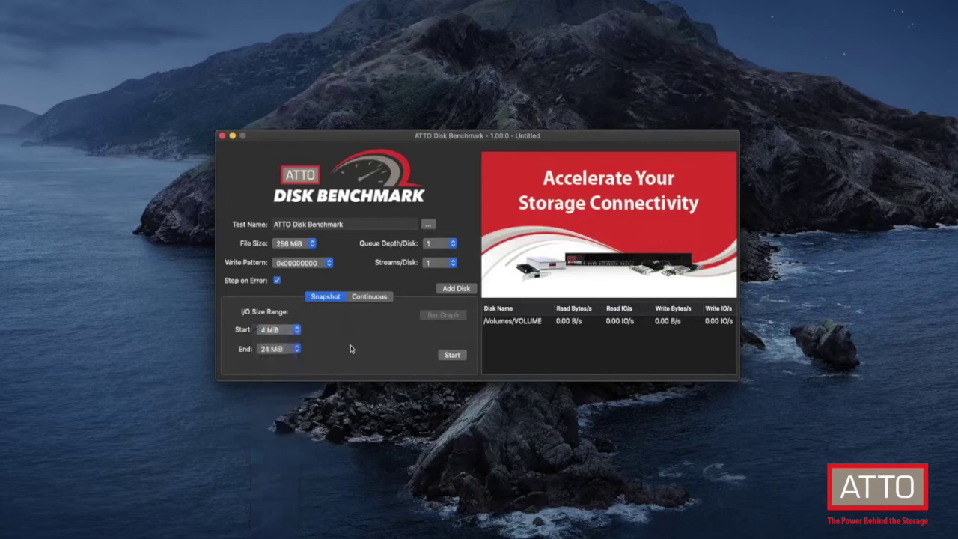
# - Run the snapshot test and inspect the read and write speeds in its bar graph, closing the graph when done
pyautogui.click(448, 355)
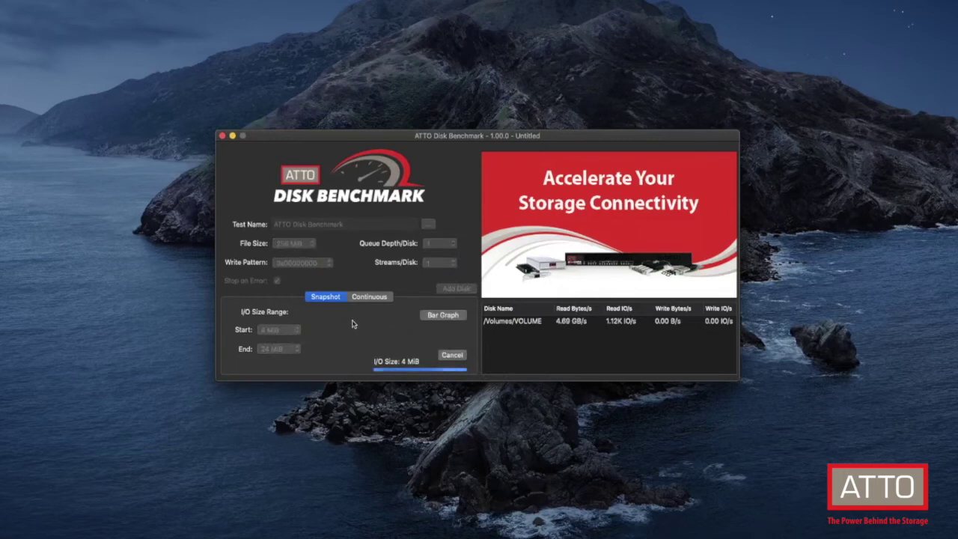
pyautogui.click(427, 316)
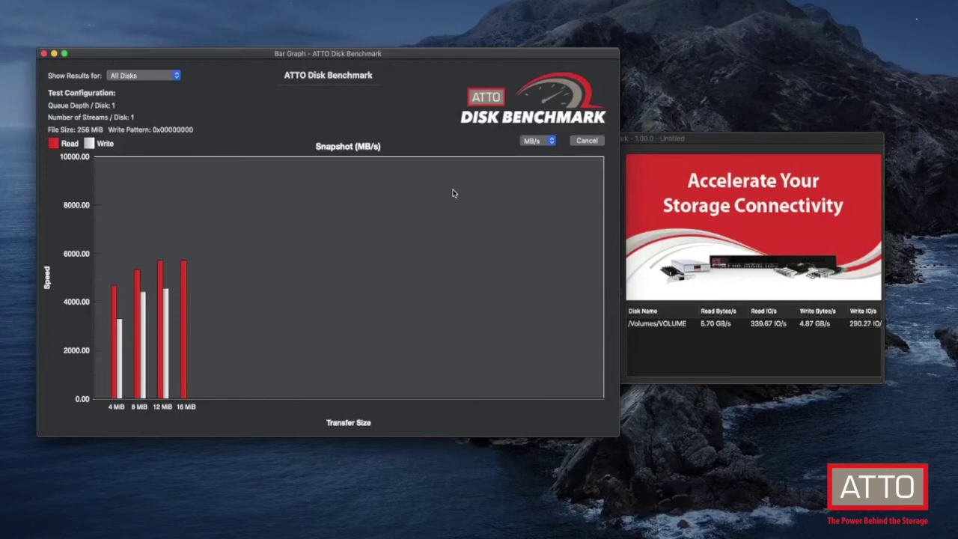
pyautogui.moveTo(189, 285)
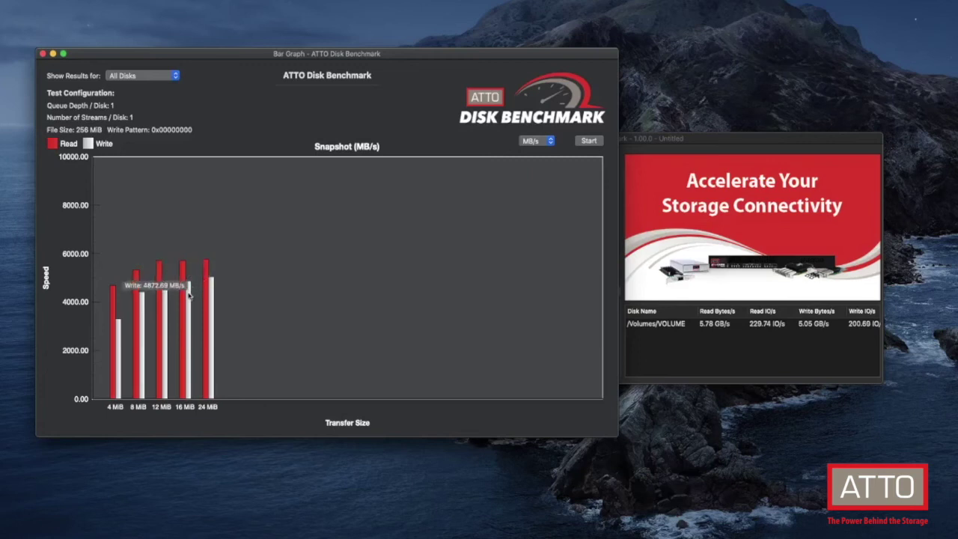
pyautogui.click(43, 54)
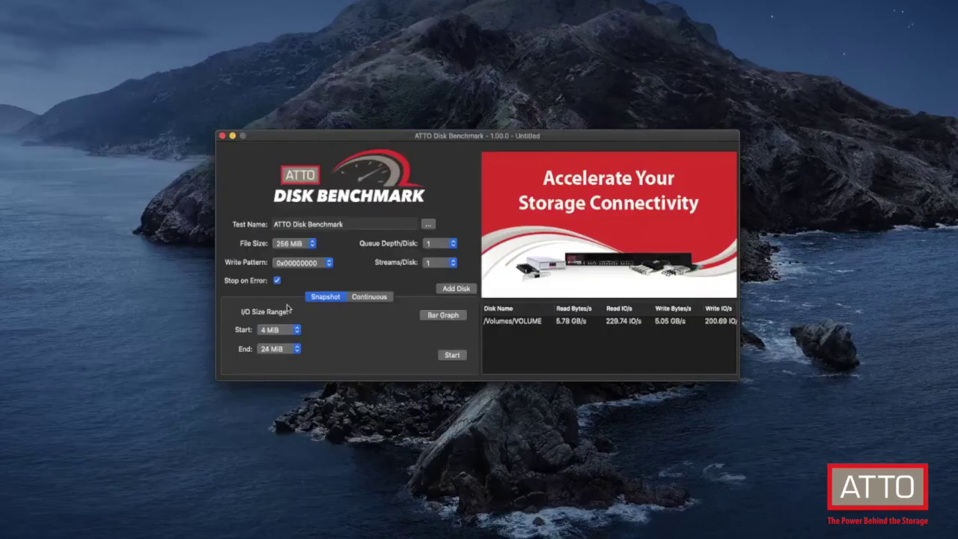
# - Switch to the continuous test and set its I/O size to 512 KB
pyautogui.click(369, 297)
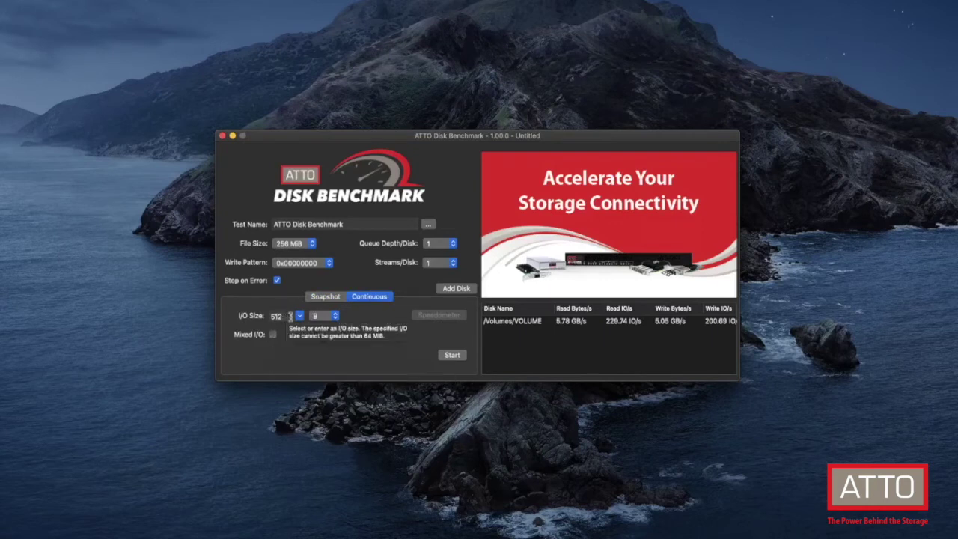
pyautogui.click(297, 317)
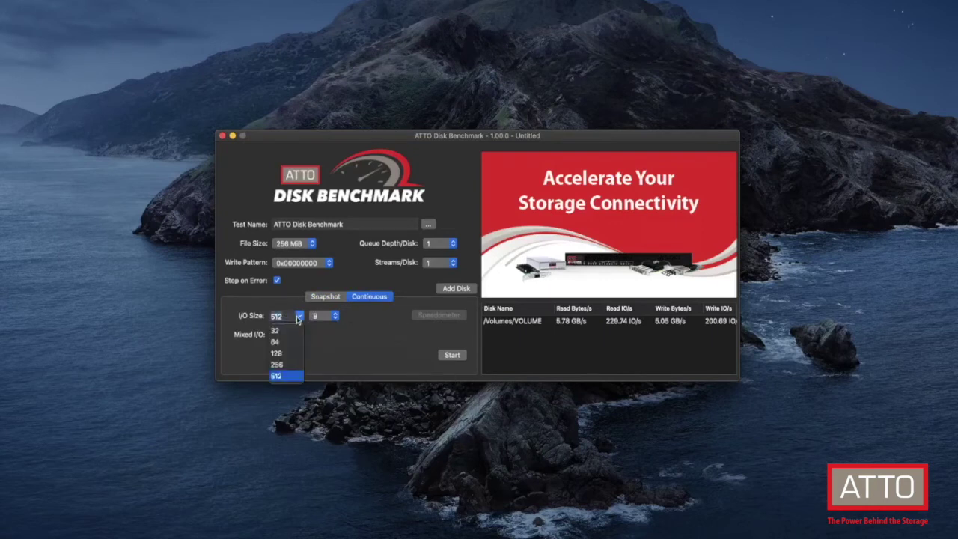
pyautogui.click(334, 317)
pyautogui.click(334, 317)
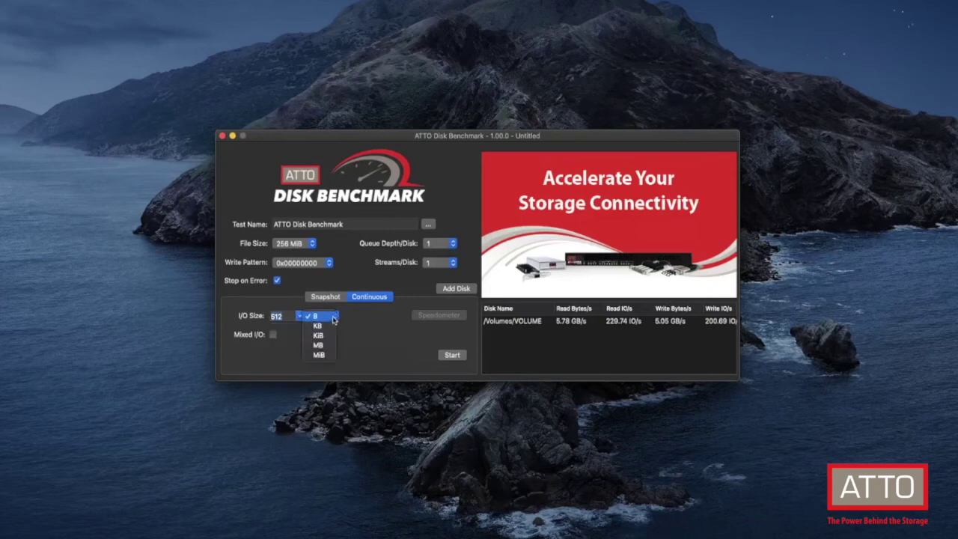
pyautogui.click(327, 326)
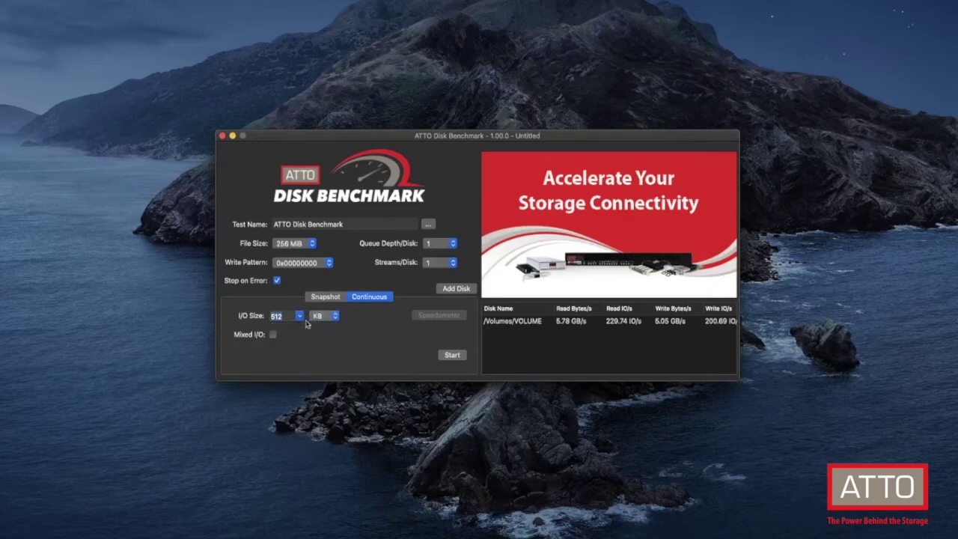
# - Review the I/O size values and change the continuous test's size unit to MiB
pyautogui.click(300, 318)
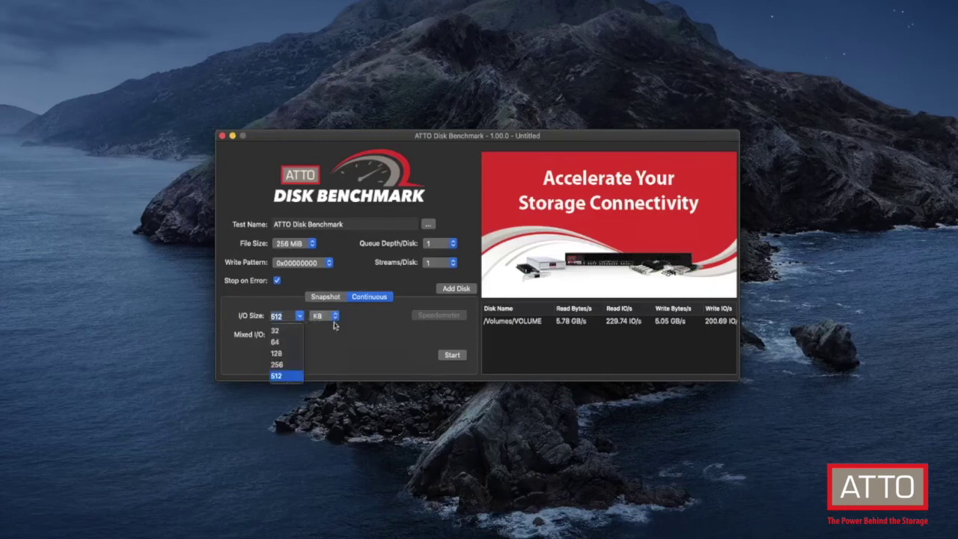
pyautogui.click(335, 320)
pyautogui.click(334, 320)
pyautogui.click(318, 345)
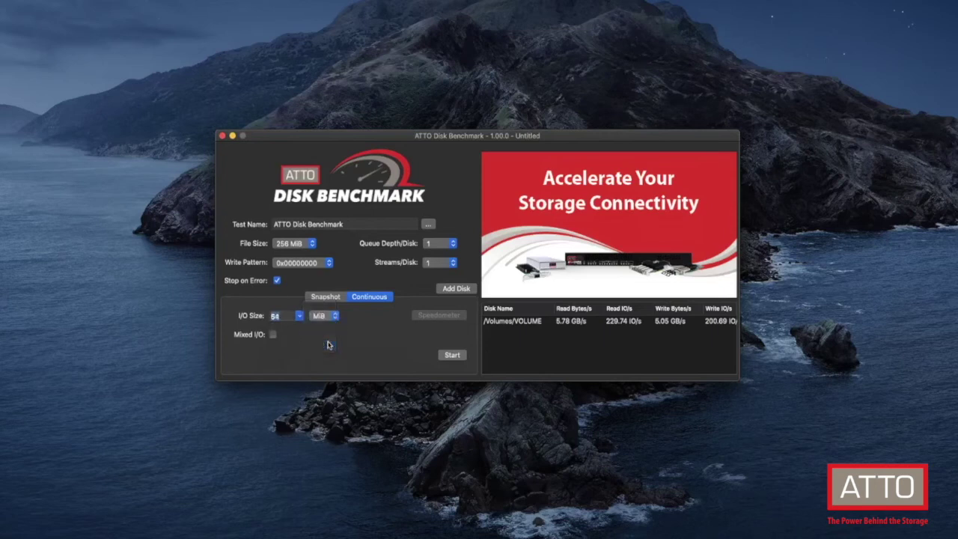
# - Set the continuous test's I/O size to 32 MB and enable Mixed I/O
pyautogui.click(334, 317)
pyautogui.click(330, 308)
pyautogui.click(299, 318)
pyautogui.click(285, 330)
pyautogui.click(272, 334)
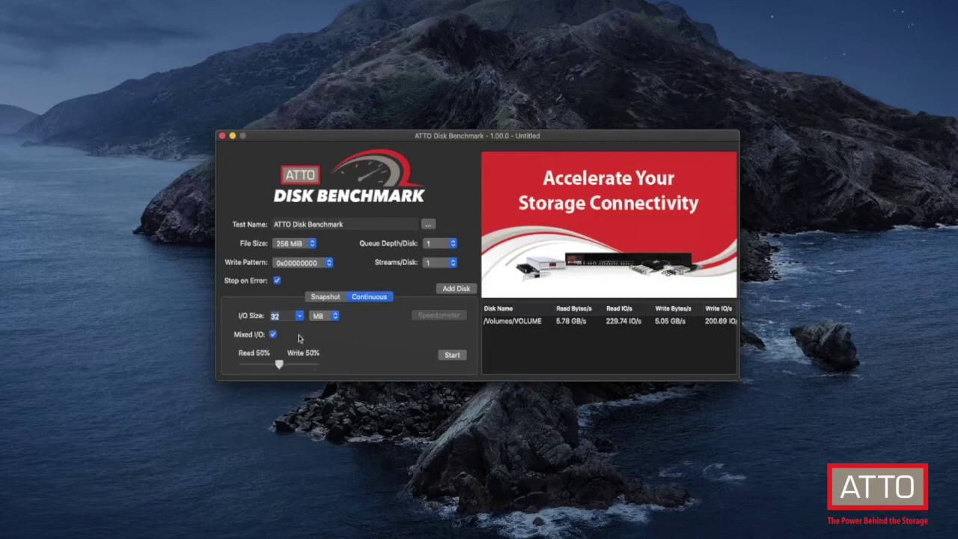
# - Start the continuous test with mixed I/O and open its speedometer view
pyautogui.click(449, 355)
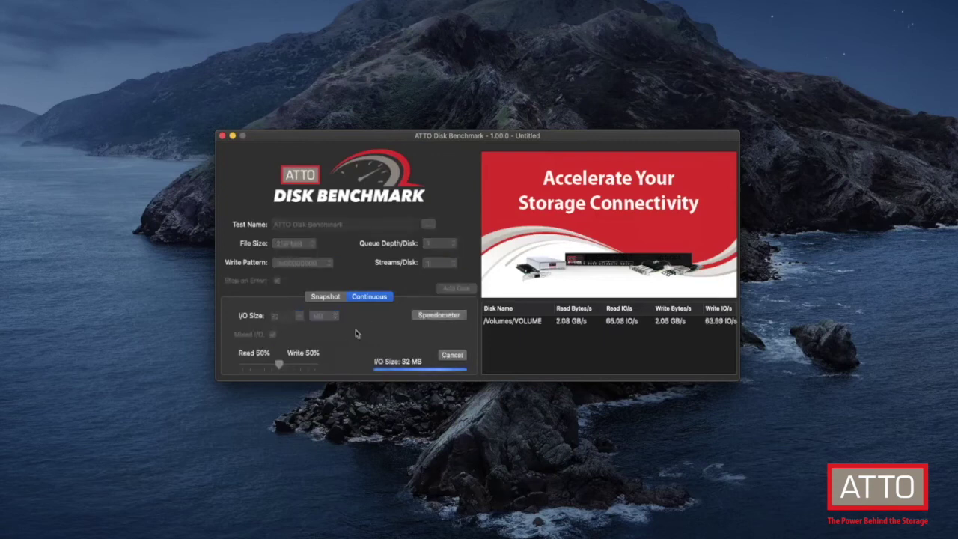
pyautogui.click(420, 317)
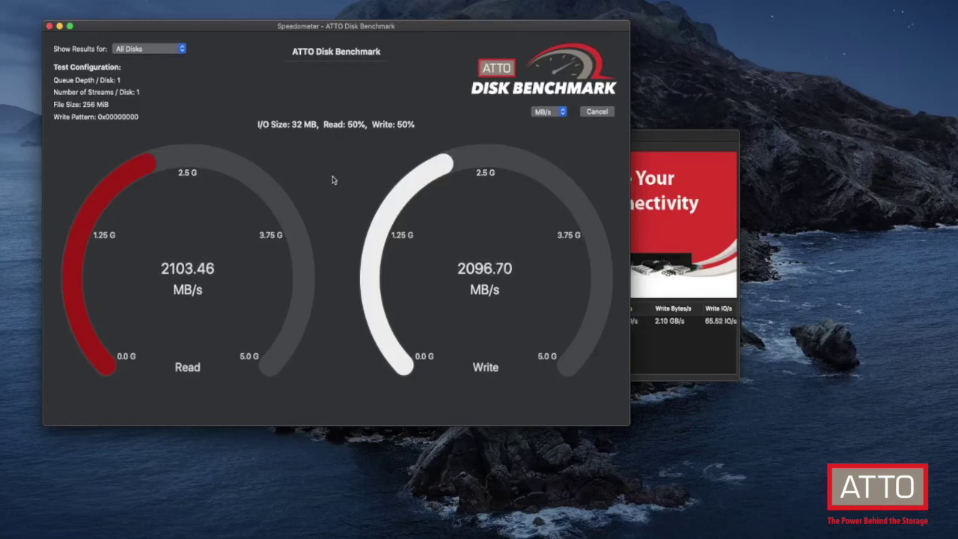
# - View the speedometer's read and write rates in IO/s and GB/s, and return the unit to MB/s
pyautogui.click(557, 116)
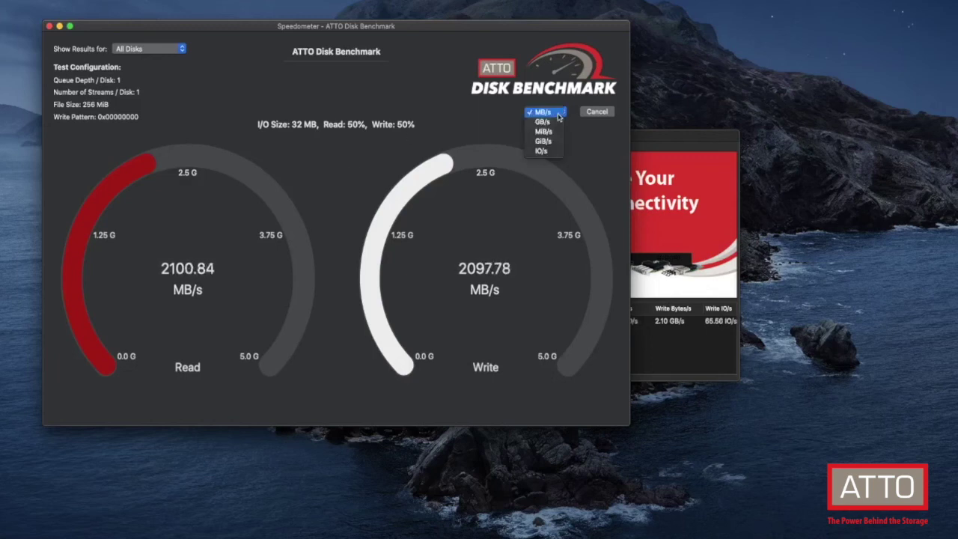
pyautogui.click(552, 152)
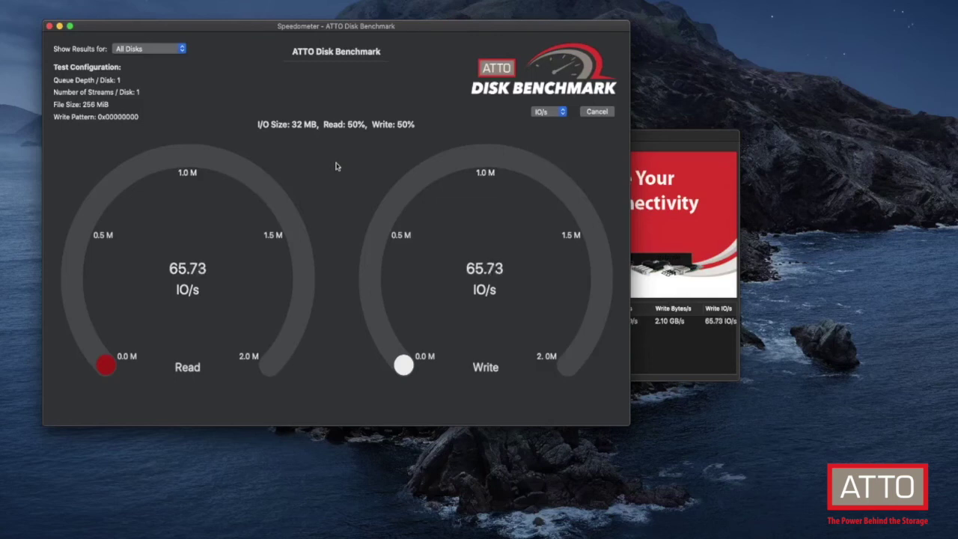
pyautogui.click(549, 112)
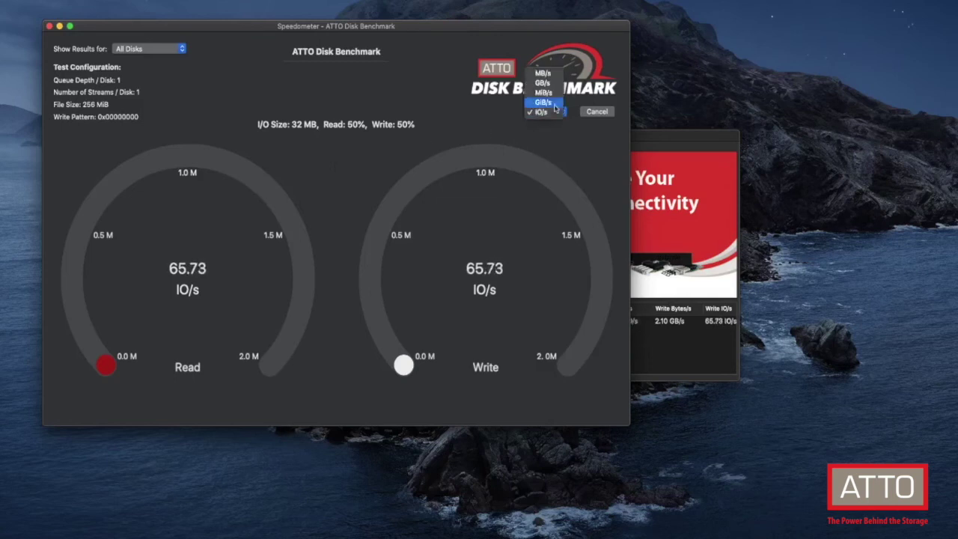
pyautogui.click(553, 83)
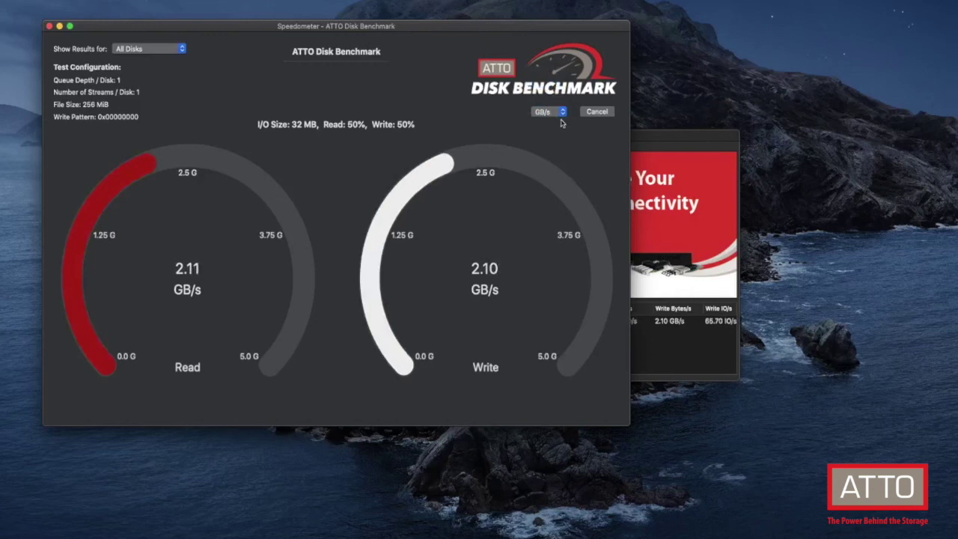
pyautogui.click(554, 111)
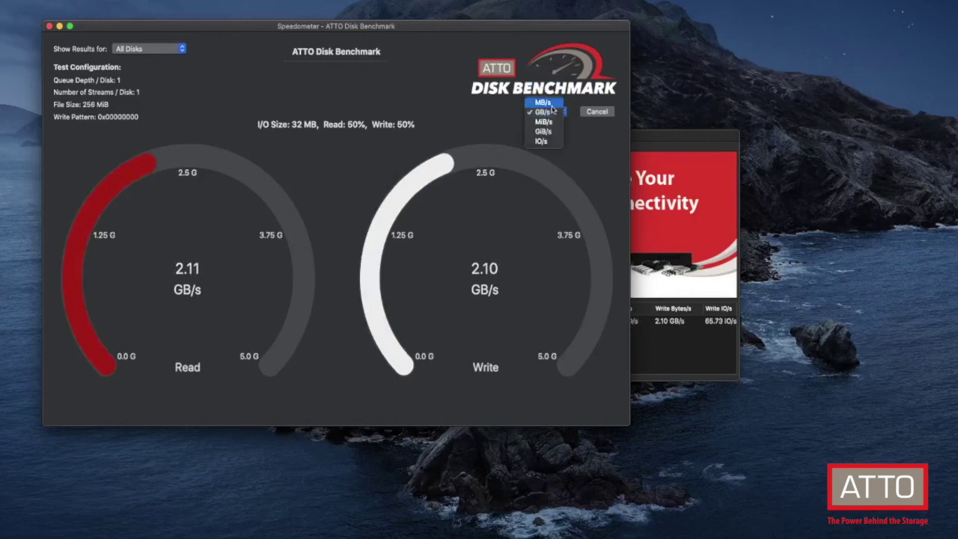
pyautogui.click(543, 102)
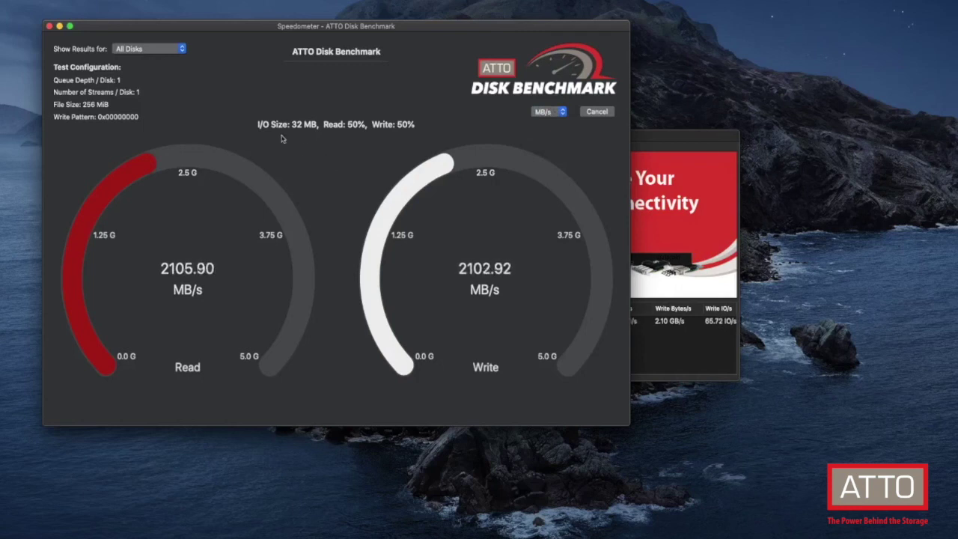
# - Close the speedometer and stop the running continuous test
pyautogui.click(49, 27)
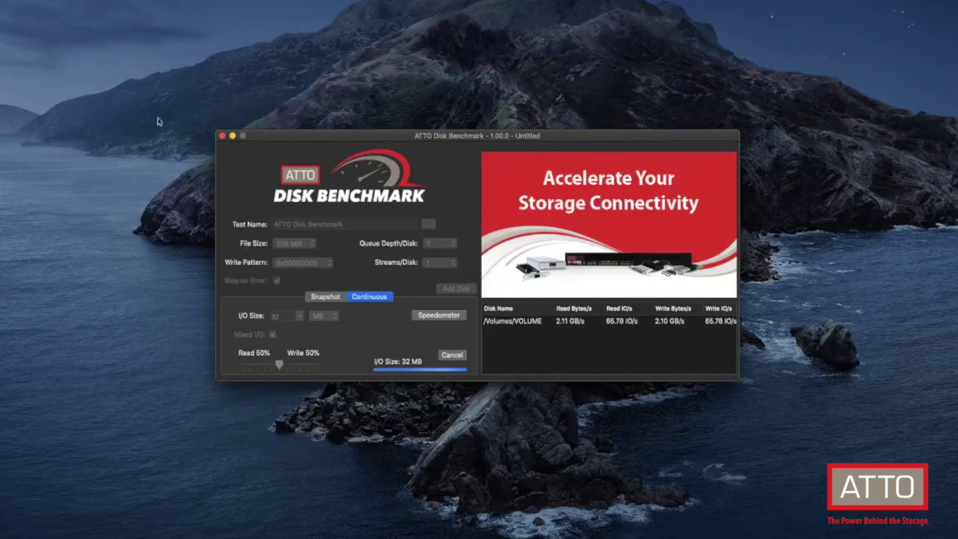
pyautogui.click(452, 354)
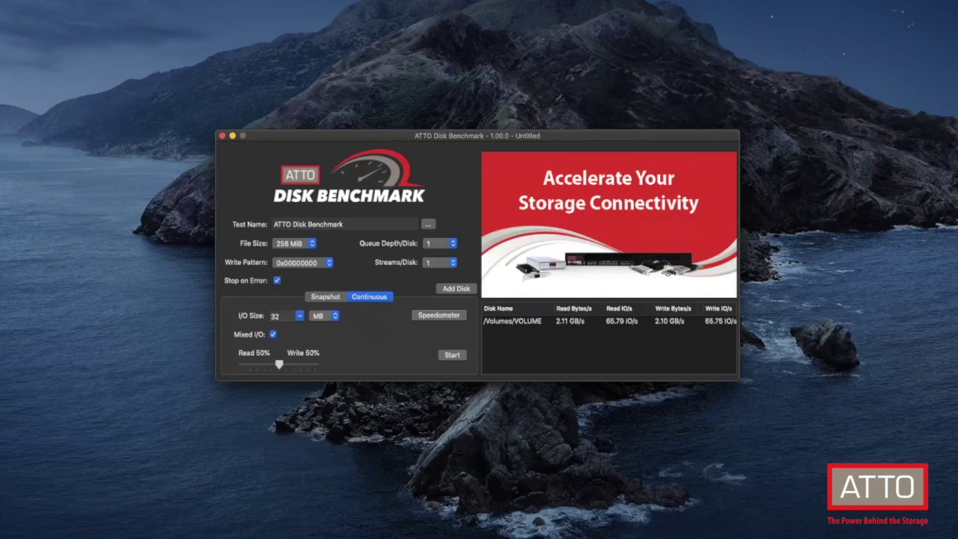
pyautogui.press('super+s')
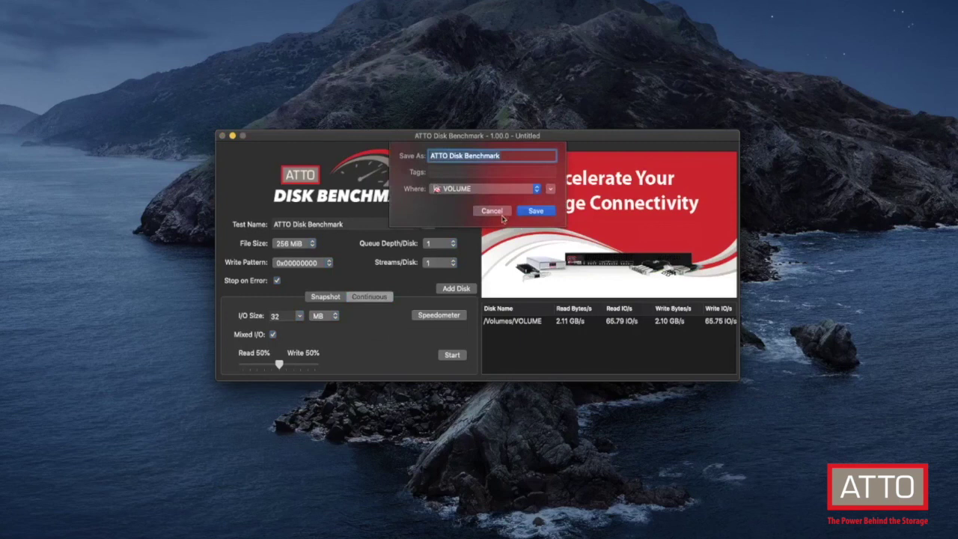
pyautogui.click(493, 211)
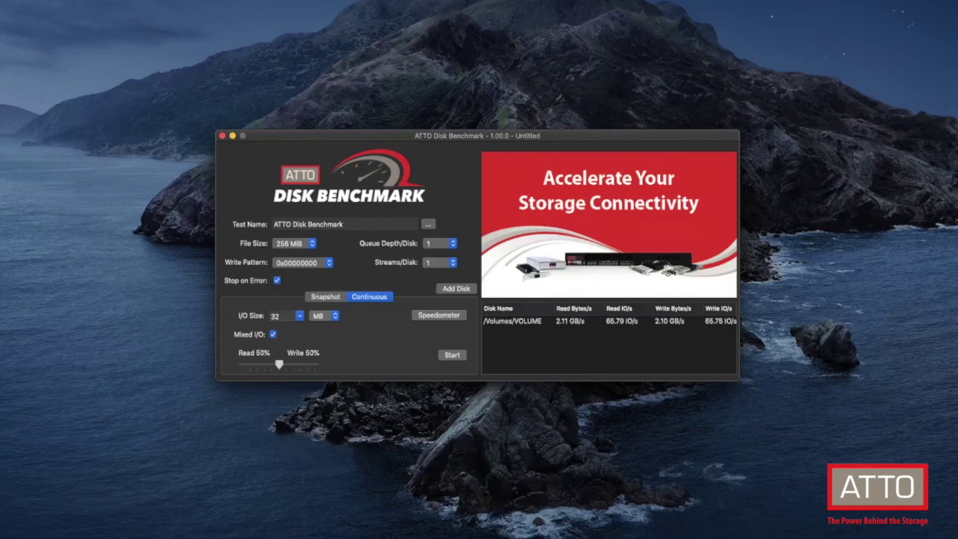
pyautogui.press('super+s')
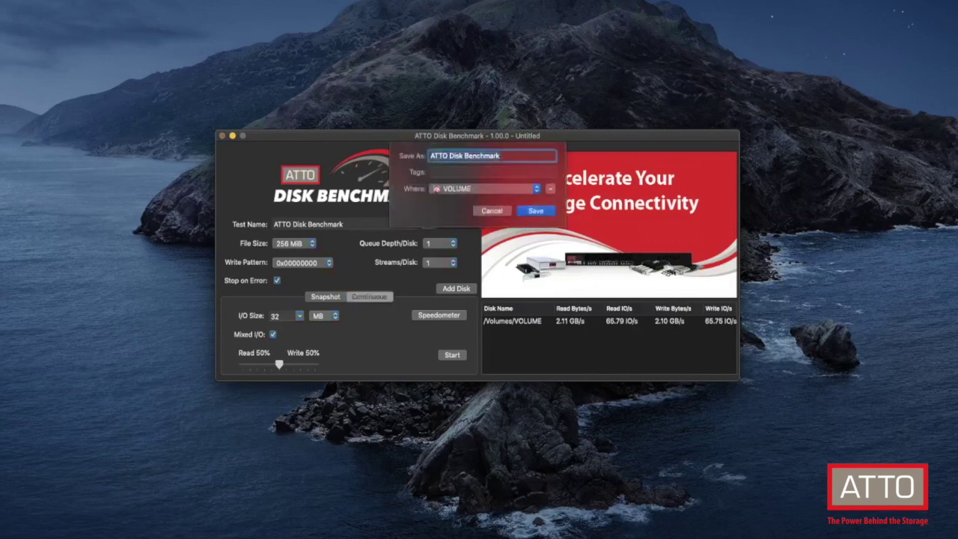
pyautogui.click(490, 211)
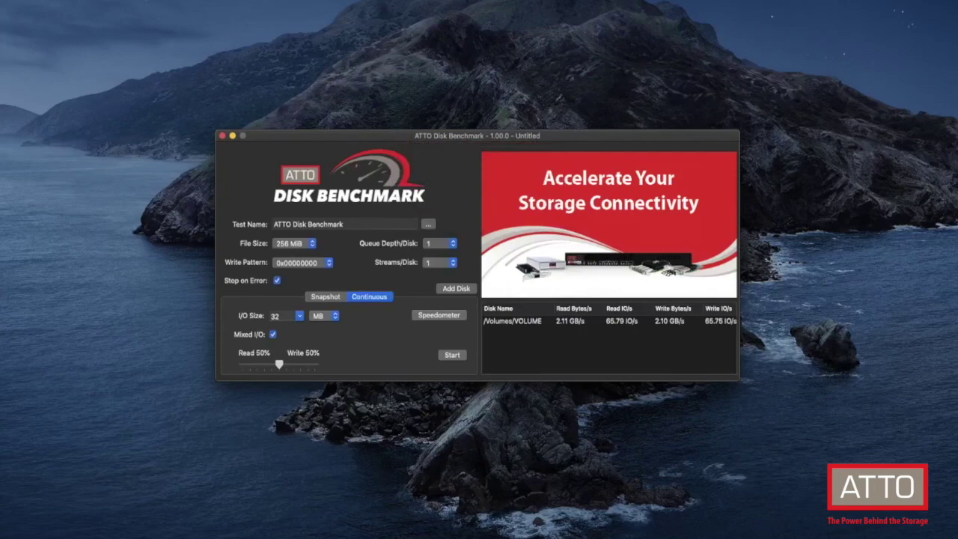